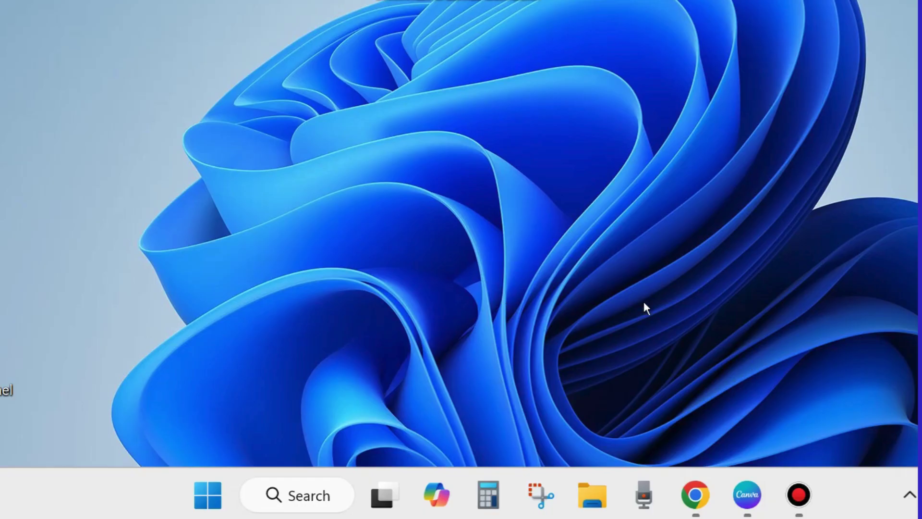
Open Settings from the Start right-click menu and go to Privacy & security
{"action": "right_click", "coordinate": [204, 493]}
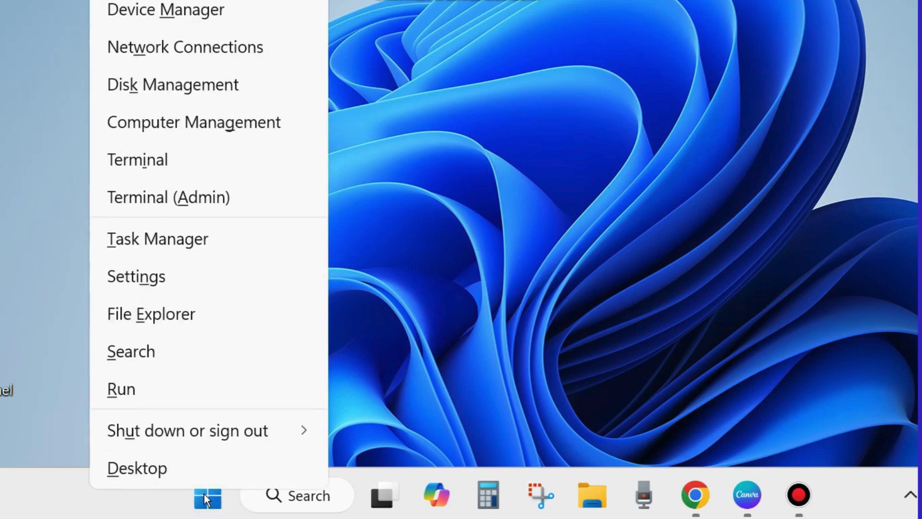
{"action": "left_click", "coordinate": [140, 282]}
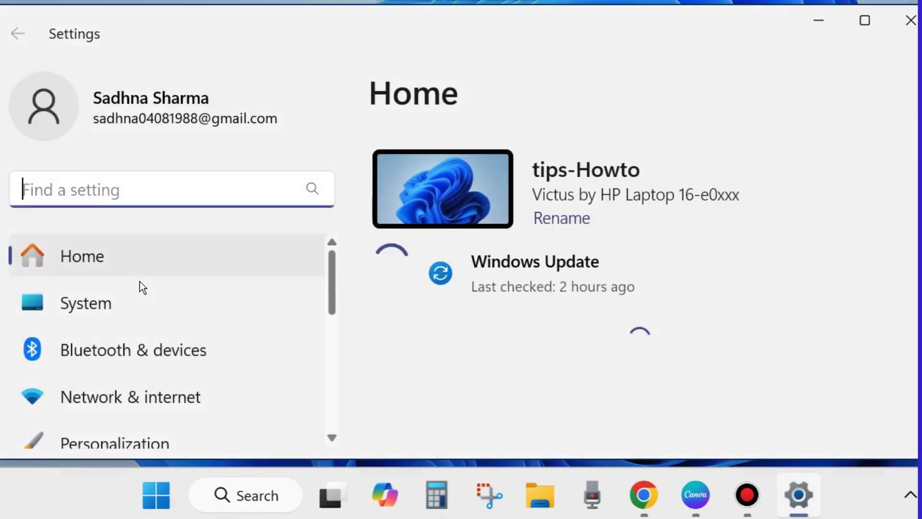
{"action": "scroll", "coordinate": [139, 282], "scroll_direction": "down", "scroll_amount": 2}
{"action": "scroll", "coordinate": [140, 281], "scroll_direction": "down", "scroll_amount": 2}
{"action": "scroll", "coordinate": [140, 282], "scroll_direction": "down", "scroll_amount": 1}
{"action": "scroll", "coordinate": [140, 282], "scroll_direction": "down", "scroll_amount": 2}
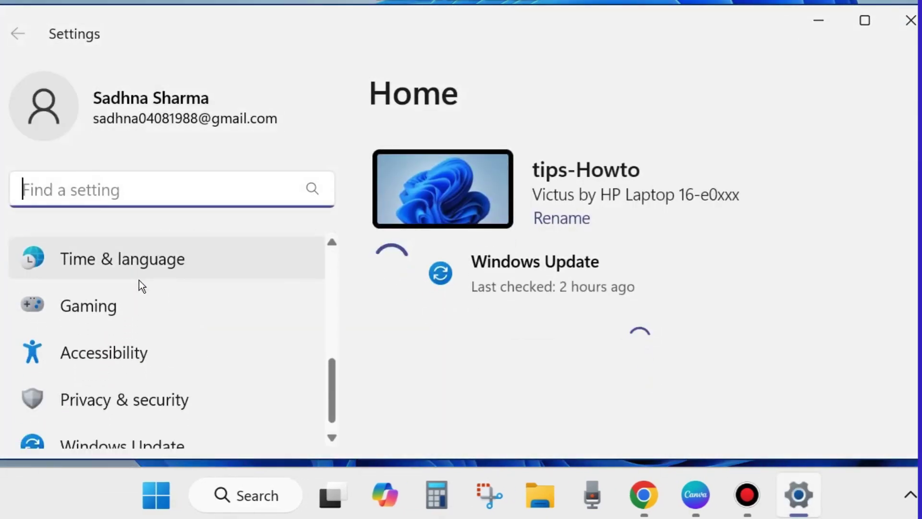
{"action": "scroll", "coordinate": [139, 280], "scroll_direction": "down", "scroll_amount": 1}
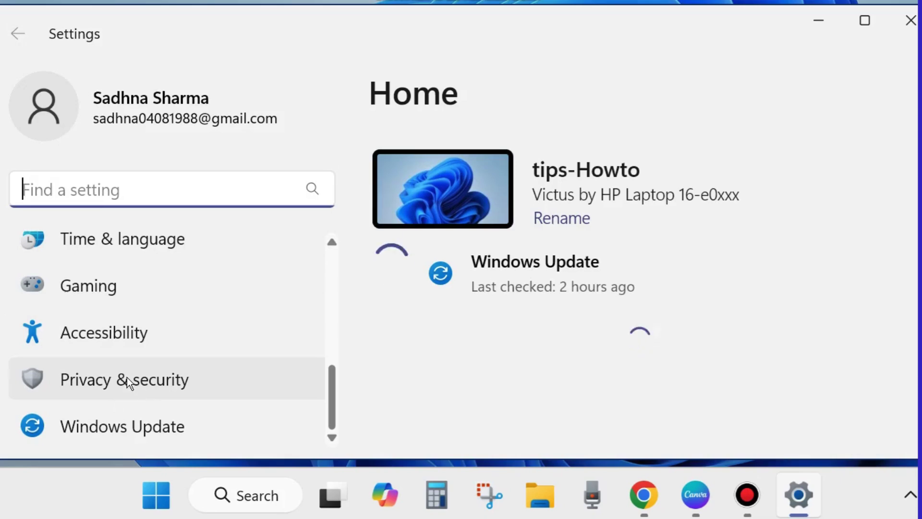
{"action": "left_click", "coordinate": [127, 377]}
{"action": "scroll", "coordinate": [623, 307], "scroll_direction": "down", "scroll_amount": 1}
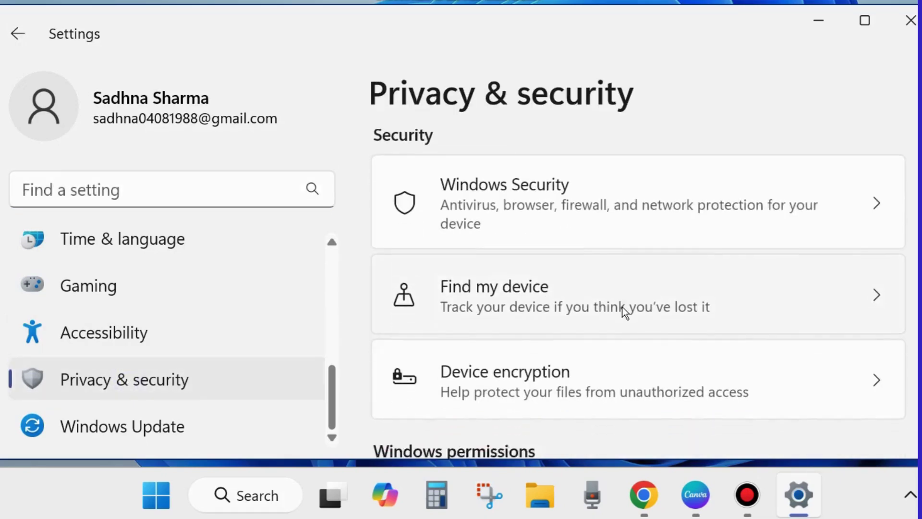
{"action": "scroll", "coordinate": [622, 307], "scroll_direction": "down", "scroll_amount": 1}
{"action": "scroll", "coordinate": [622, 307], "scroll_direction": "down", "scroll_amount": 1}
{"action": "scroll", "coordinate": [623, 306], "scroll_direction": "down", "scroll_amount": 1}
{"action": "scroll", "coordinate": [623, 307], "scroll_direction": "down", "scroll_amount": 1}
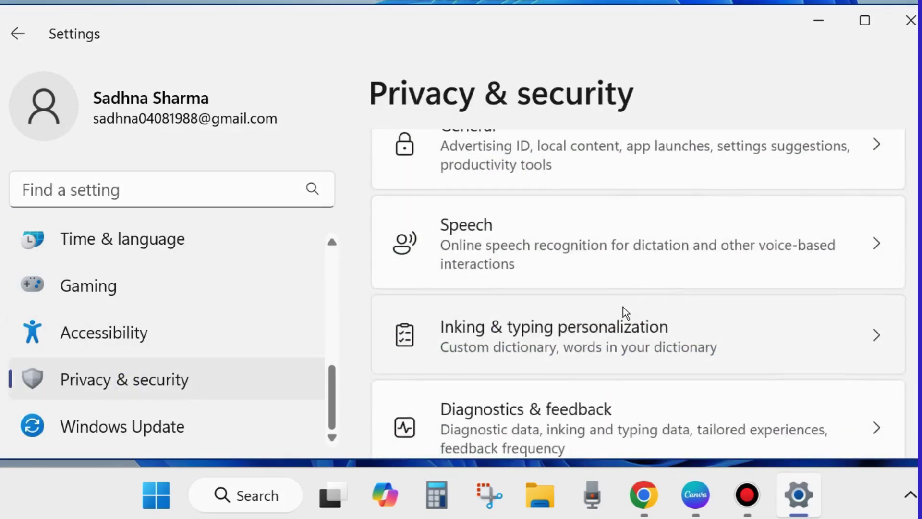
{"action": "scroll", "coordinate": [624, 307], "scroll_direction": "down", "scroll_amount": 1}
{"action": "scroll", "coordinate": [623, 308], "scroll_direction": "down", "scroll_amount": 1}
{"action": "scroll", "coordinate": [623, 307], "scroll_direction": "down", "scroll_amount": 1}
{"action": "scroll", "coordinate": [623, 307], "scroll_direction": "down", "scroll_amount": 2}
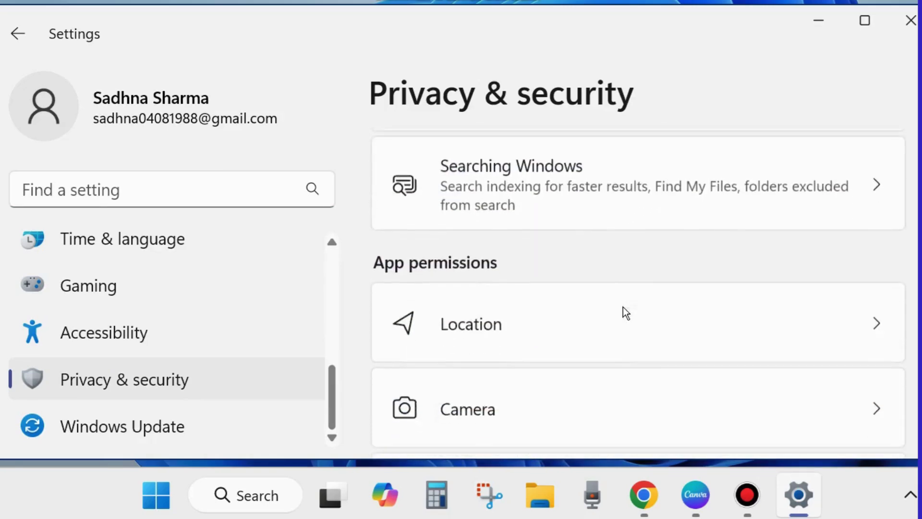
{"action": "scroll", "coordinate": [623, 307], "scroll_direction": "down", "scroll_amount": 1}
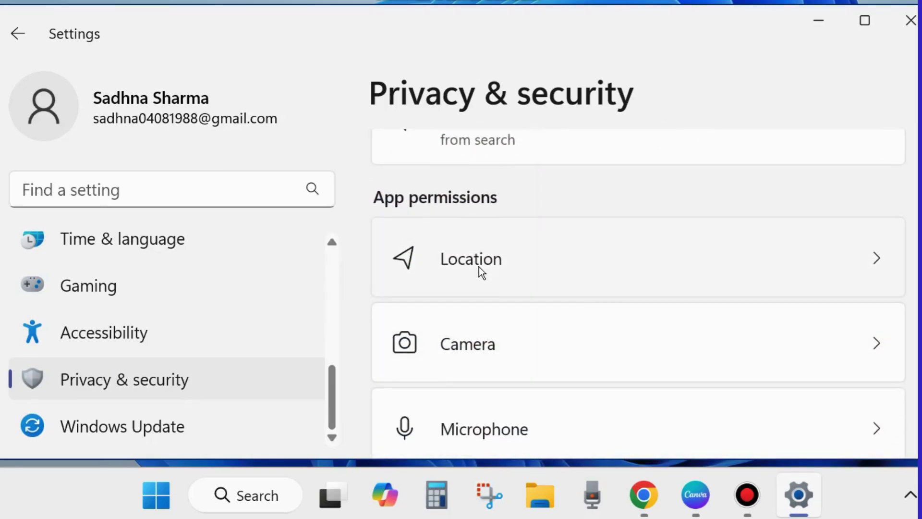
On the Location page, turn location services off, confirm Turn off, then turn them on
{"action": "left_click", "coordinate": [561, 268]}
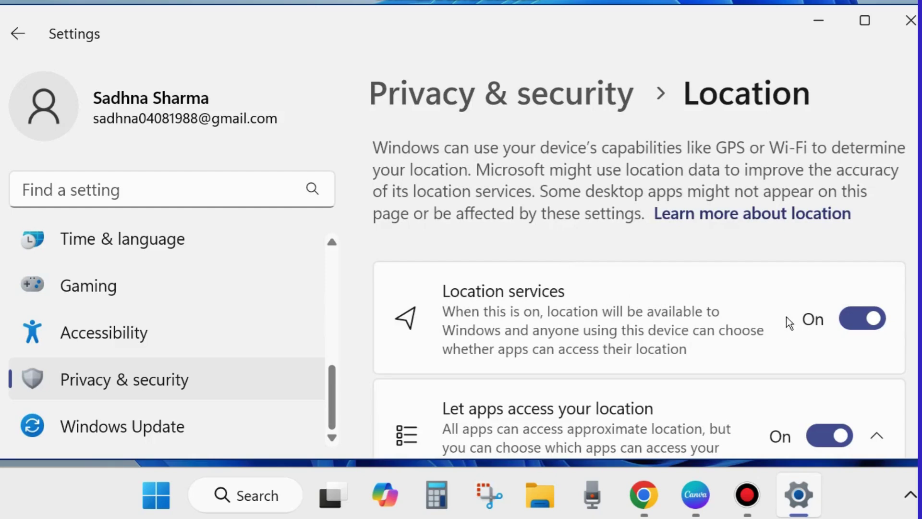
{"action": "scroll", "coordinate": [775, 321], "scroll_direction": "down", "scroll_amount": 1}
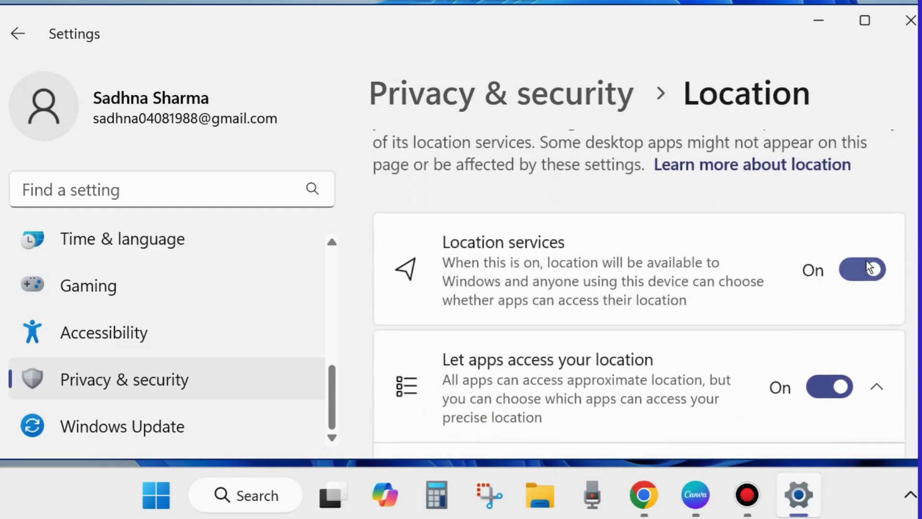
{"action": "left_click", "coordinate": [853, 268]}
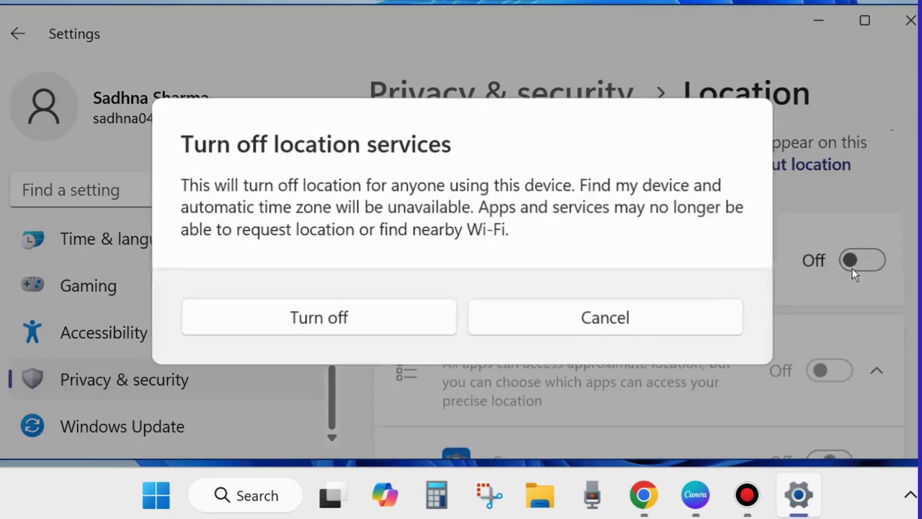
{"action": "left_click", "coordinate": [305, 315]}
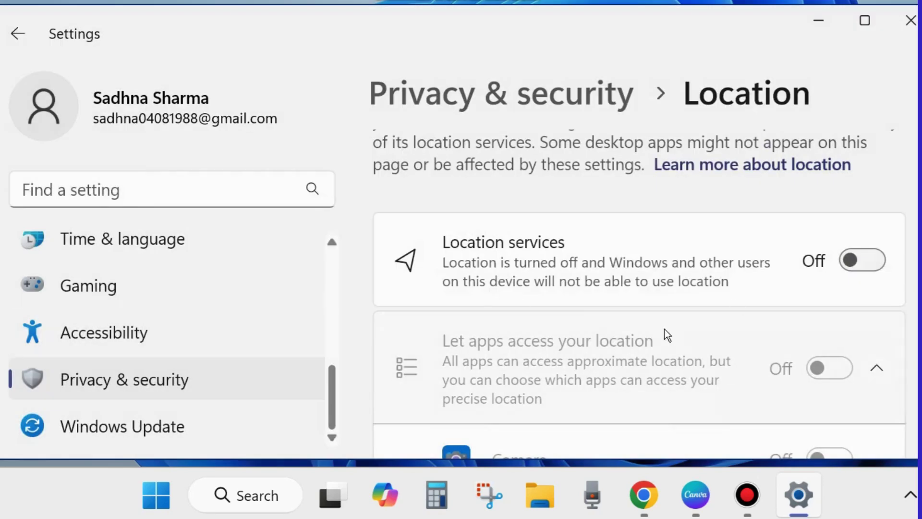
{"action": "scroll", "coordinate": [719, 290], "scroll_direction": "down", "scroll_amount": 3}
{"action": "scroll", "coordinate": [719, 290], "scroll_direction": "up", "scroll_amount": 1}
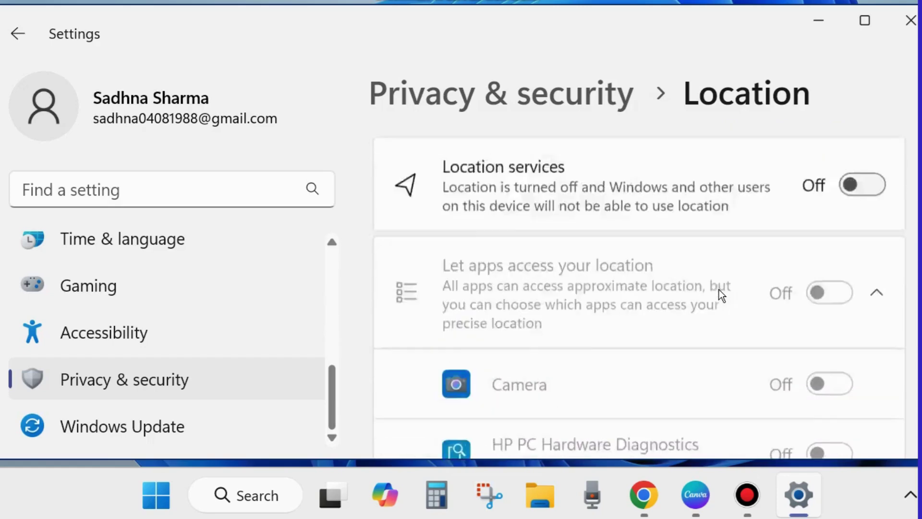
{"action": "scroll", "coordinate": [719, 290], "scroll_direction": "up", "scroll_amount": 3}
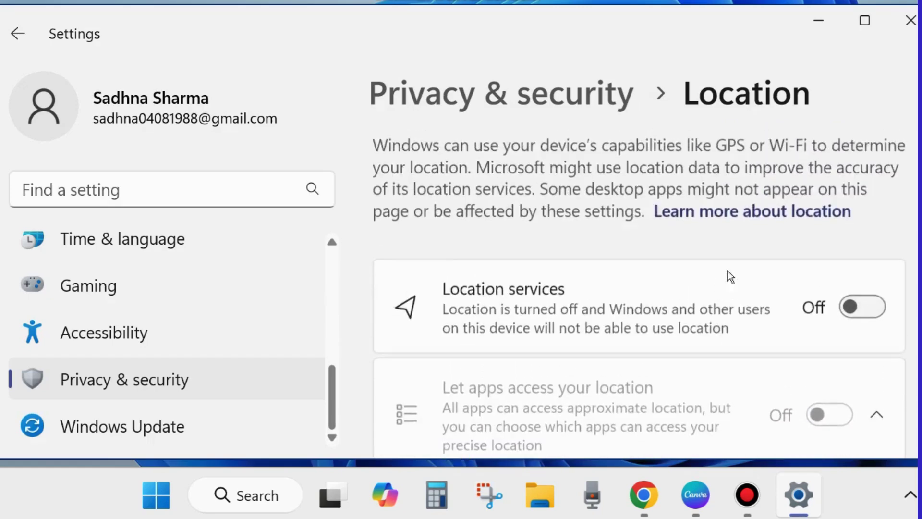
{"action": "left_click", "coordinate": [863, 309]}
{"action": "scroll", "coordinate": [703, 308], "scroll_direction": "down", "scroll_amount": 2}
{"action": "scroll", "coordinate": [703, 309], "scroll_direction": "down", "scroll_amount": 1}
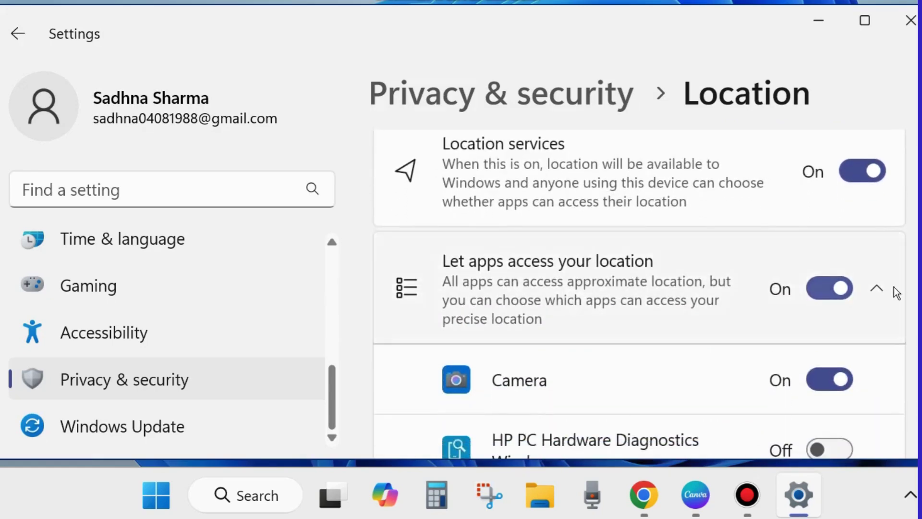
{"action": "scroll", "coordinate": [823, 302], "scroll_direction": "down", "scroll_amount": 3}
{"action": "scroll", "coordinate": [823, 302], "scroll_direction": "down", "scroll_amount": 3}
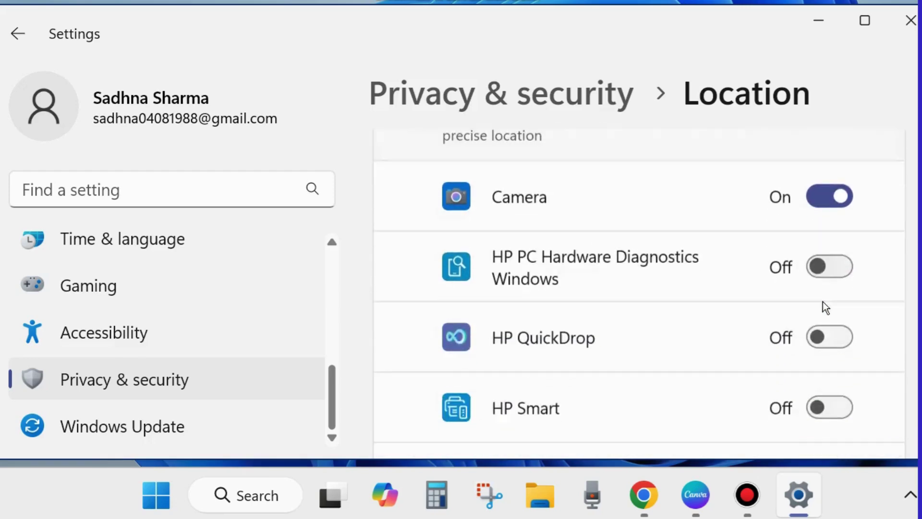
{"action": "scroll", "coordinate": [823, 302], "scroll_direction": "down", "scroll_amount": 3}
{"action": "scroll", "coordinate": [822, 301], "scroll_direction": "down", "scroll_amount": 4}
{"action": "scroll", "coordinate": [823, 301], "scroll_direction": "down", "scroll_amount": 3}
{"action": "scroll", "coordinate": [823, 300], "scroll_direction": "down", "scroll_amount": 3}
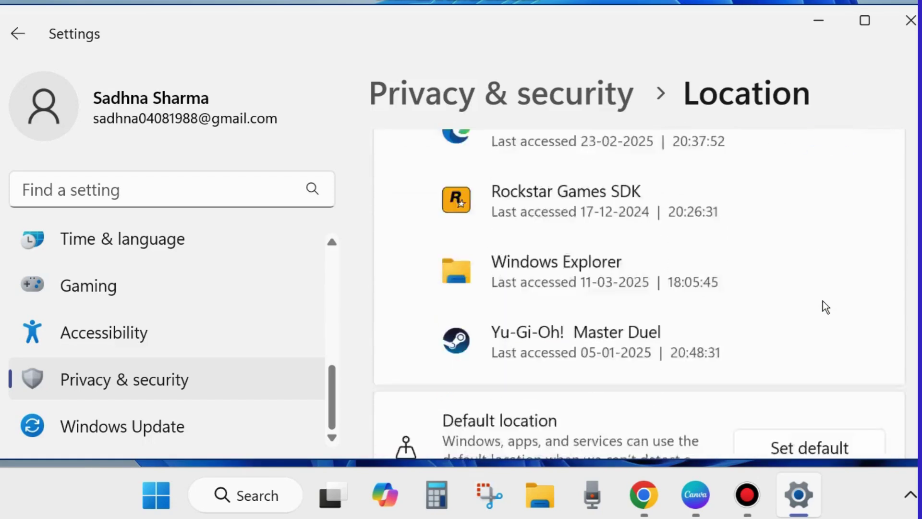
{"action": "scroll", "coordinate": [823, 300], "scroll_direction": "down", "scroll_amount": 3}
{"action": "scroll", "coordinate": [823, 301], "scroll_direction": "up", "scroll_amount": 1}
{"action": "scroll", "coordinate": [823, 300], "scroll_direction": "up", "scroll_amount": 2}
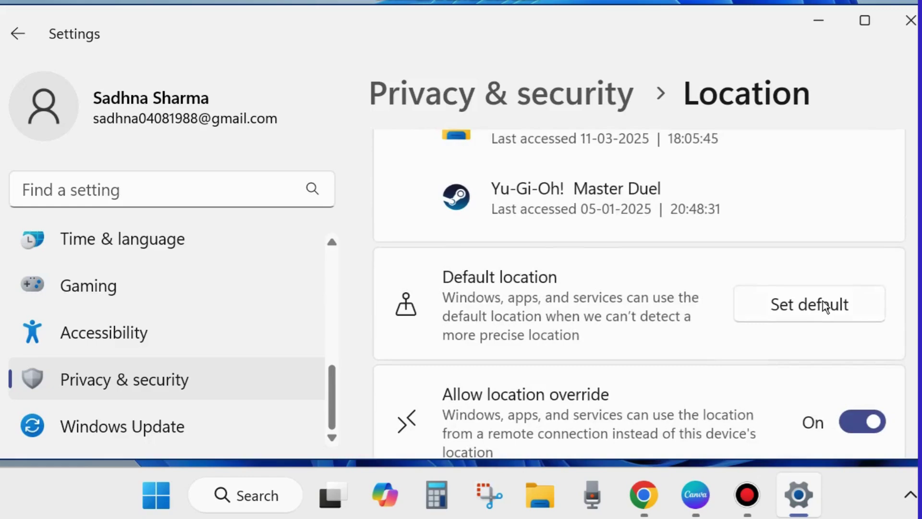
{"action": "scroll", "coordinate": [823, 301], "scroll_direction": "down", "scroll_amount": 2}
{"action": "scroll", "coordinate": [822, 300], "scroll_direction": "down", "scroll_amount": 4}
{"action": "scroll", "coordinate": [823, 300], "scroll_direction": "down", "scroll_amount": 1}
{"action": "scroll", "coordinate": [823, 301], "scroll_direction": "up", "scroll_amount": 4}
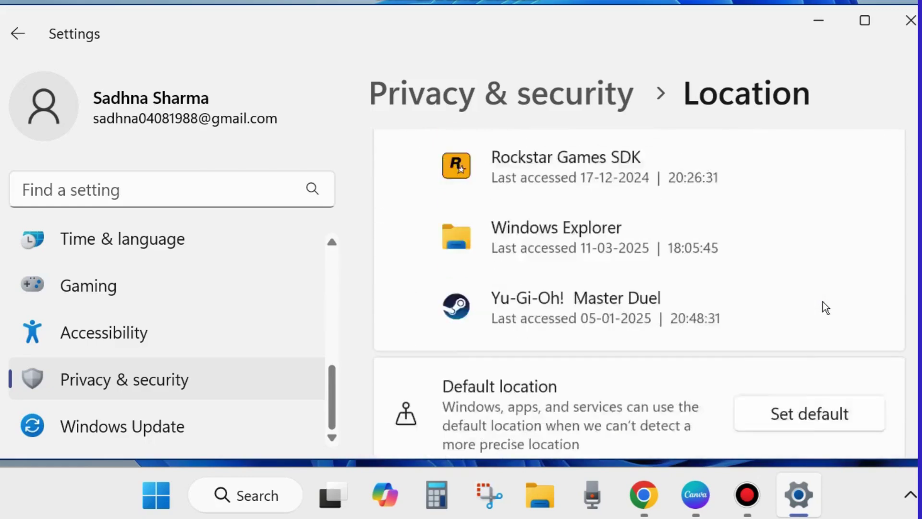
{"action": "scroll", "coordinate": [823, 302], "scroll_direction": "up", "scroll_amount": 4}
{"action": "scroll", "coordinate": [832, 282], "scroll_direction": "up", "scroll_amount": 3}
Close Settings and launch gpedit.msc from the Win+X Run box
{"action": "left_click", "coordinate": [910, 24]}
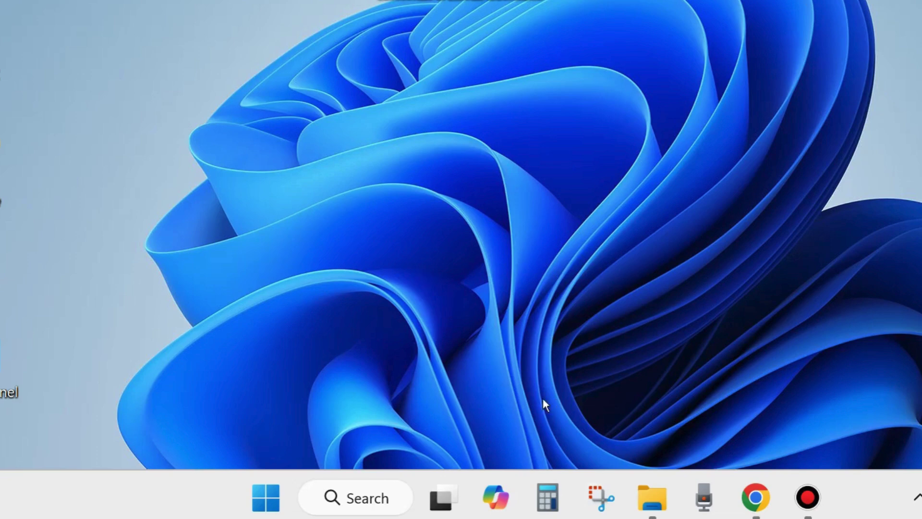
{"action": "right_click", "coordinate": [263, 496]}
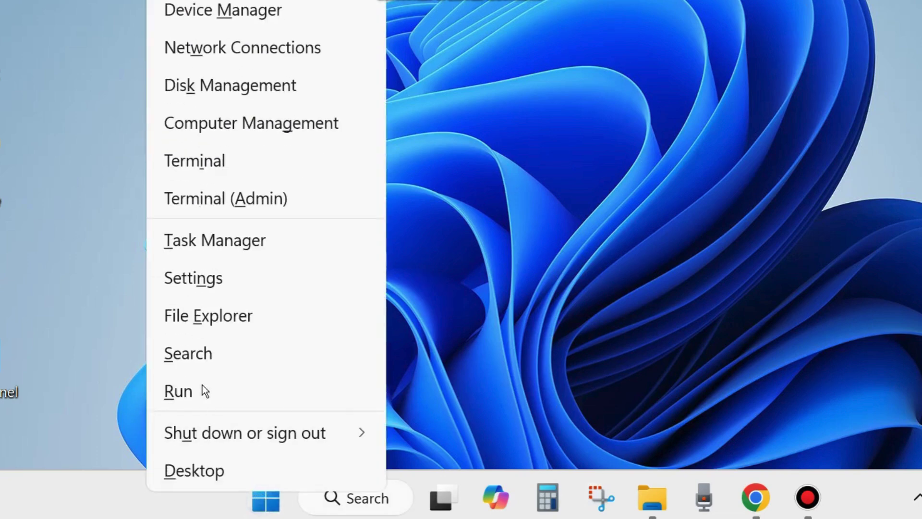
{"action": "left_click", "coordinate": [191, 388]}
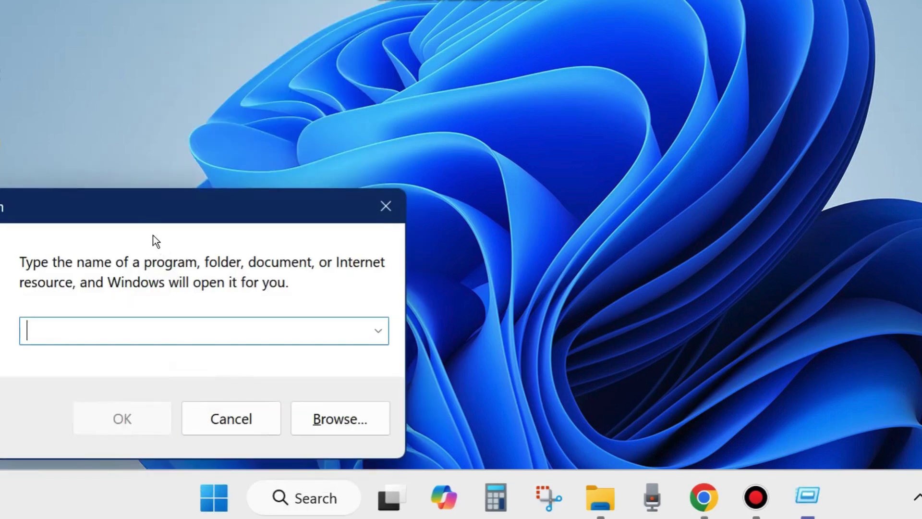
{"action": "type", "text": "g"}
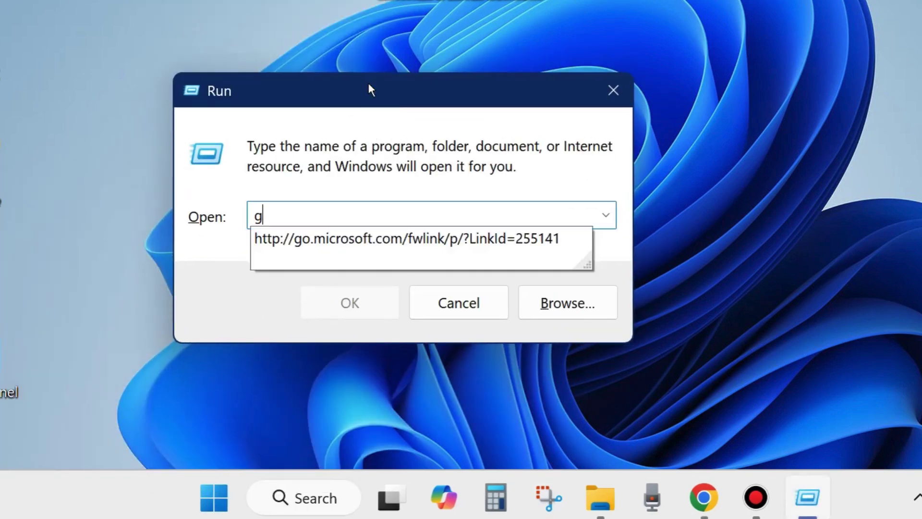
{"action": "type", "text": "pedit."}
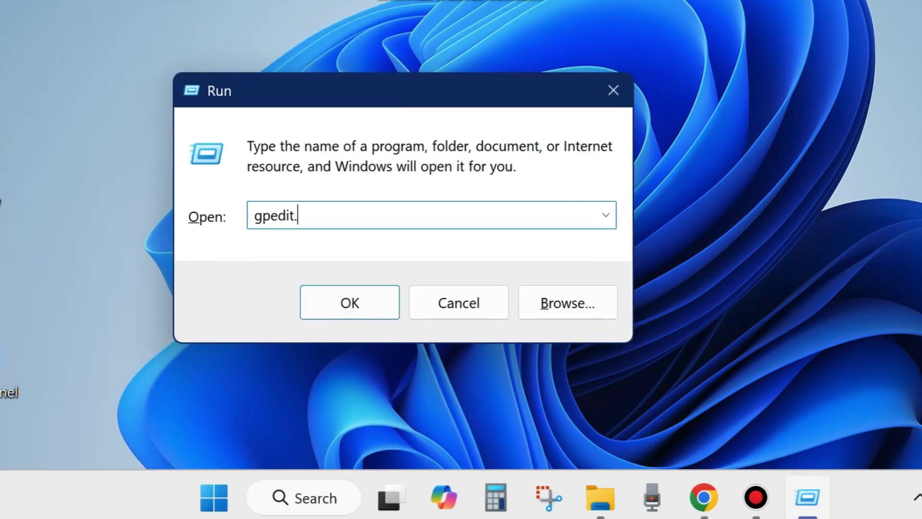
{"action": "type", "text": "msc"}
{"action": "left_click", "coordinate": [349, 303]}
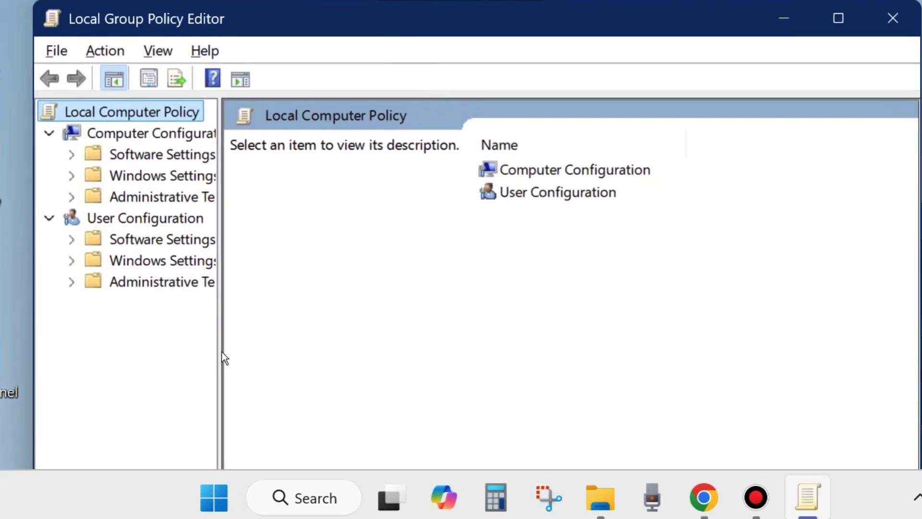
Widen the tree and expand Administrative Templates > Windows Components > Location and Sensors
{"action": "left_click_drag", "start_coordinate": [219, 352], "coordinate": [334, 346]}
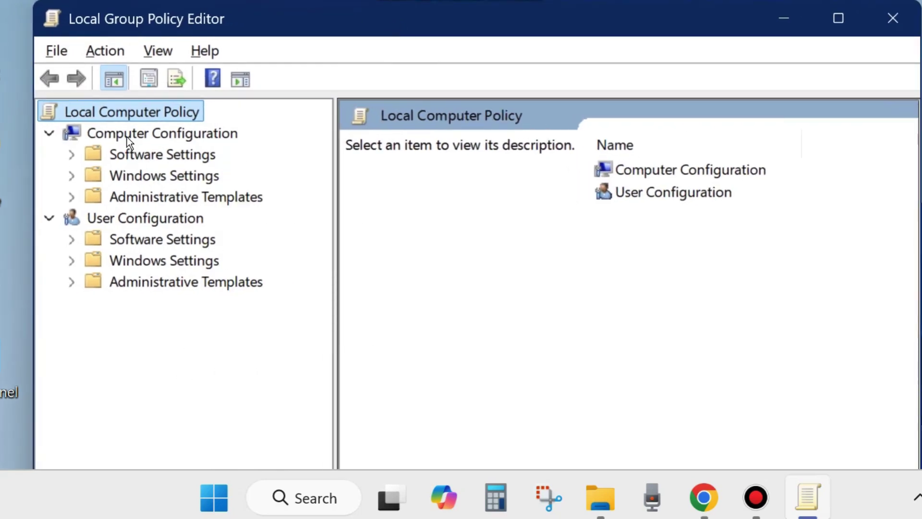
{"action": "left_click", "coordinate": [72, 197]}
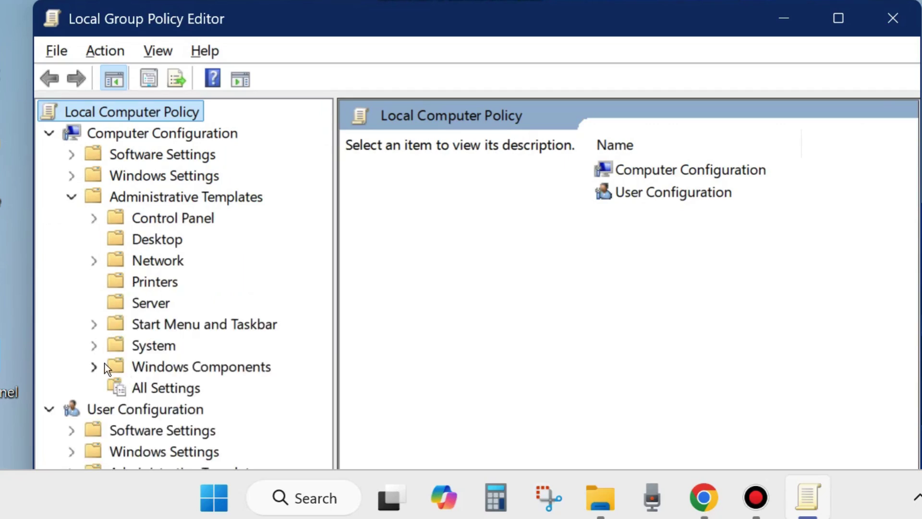
{"action": "left_click", "coordinate": [93, 367]}
{"action": "scroll", "coordinate": [217, 345], "scroll_direction": "down", "scroll_amount": 5}
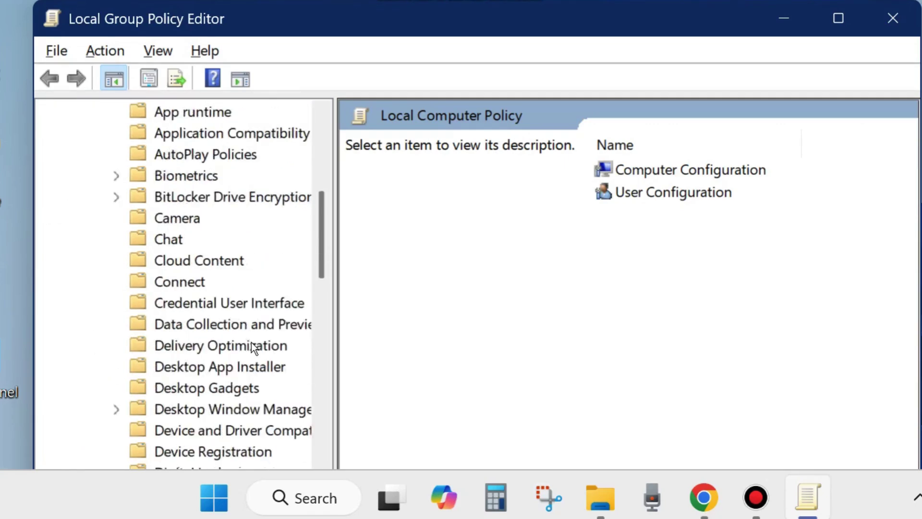
{"action": "scroll", "coordinate": [252, 342], "scroll_direction": "down", "scroll_amount": 5}
{"action": "scroll", "coordinate": [254, 346], "scroll_direction": "down", "scroll_amount": 4}
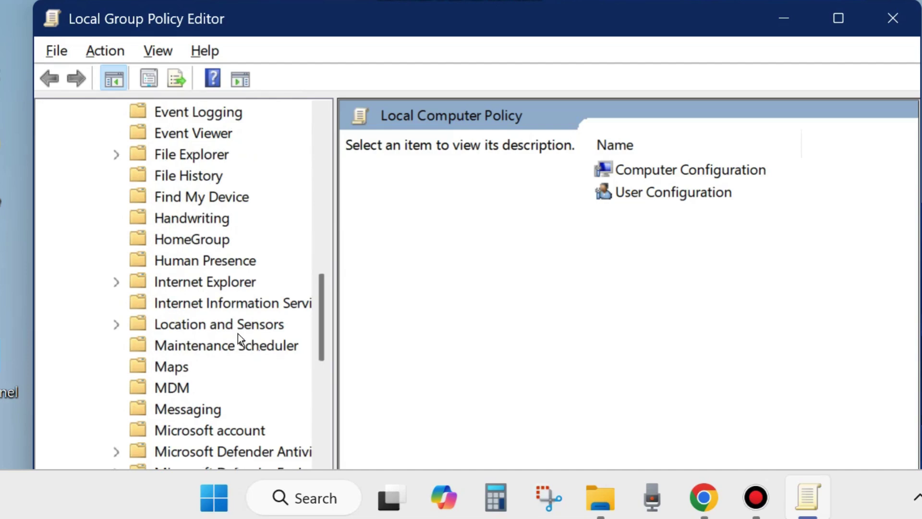
{"action": "scroll", "coordinate": [230, 326], "scroll_direction": "down", "scroll_amount": 2}
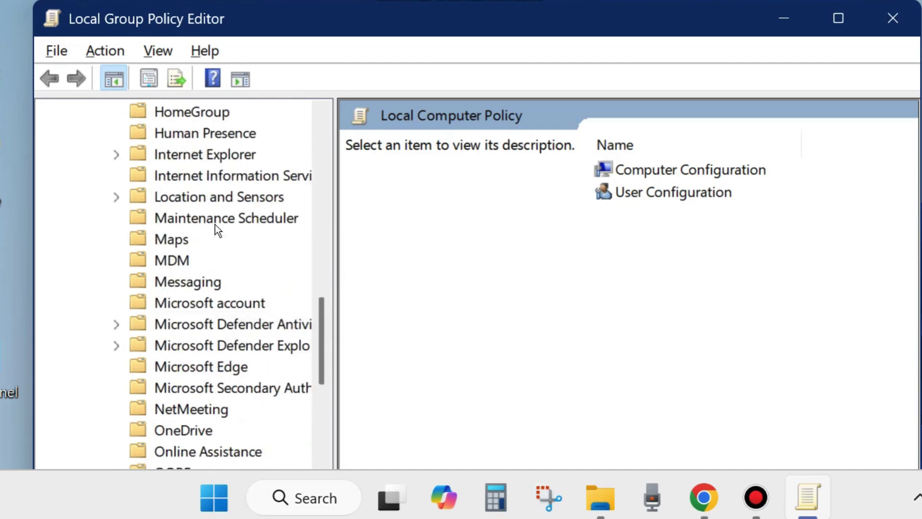
{"action": "left_click", "coordinate": [186, 196]}
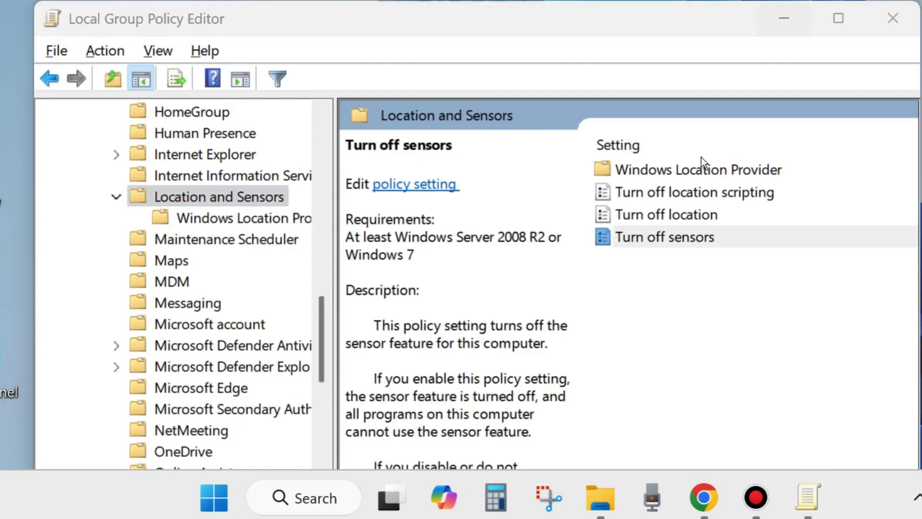
{"action": "left_click", "coordinate": [184, 199]}
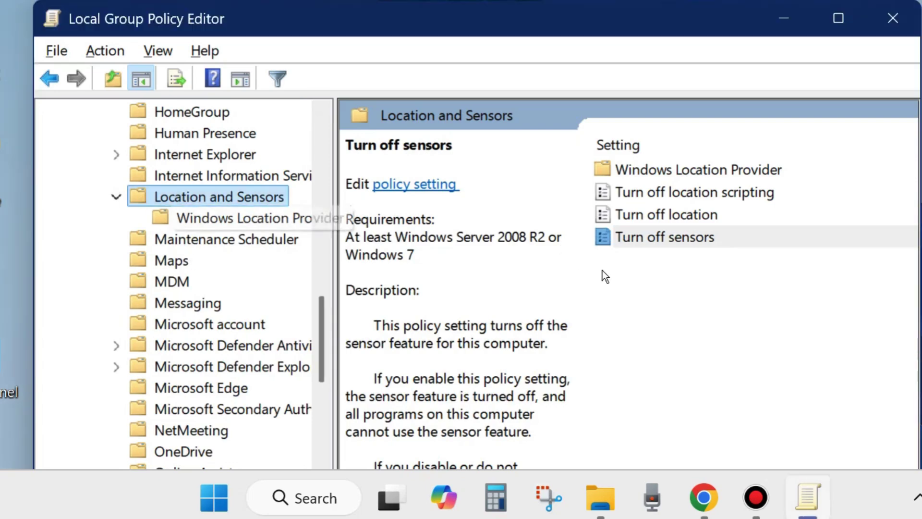
{"action": "double_click", "coordinate": [655, 215]}
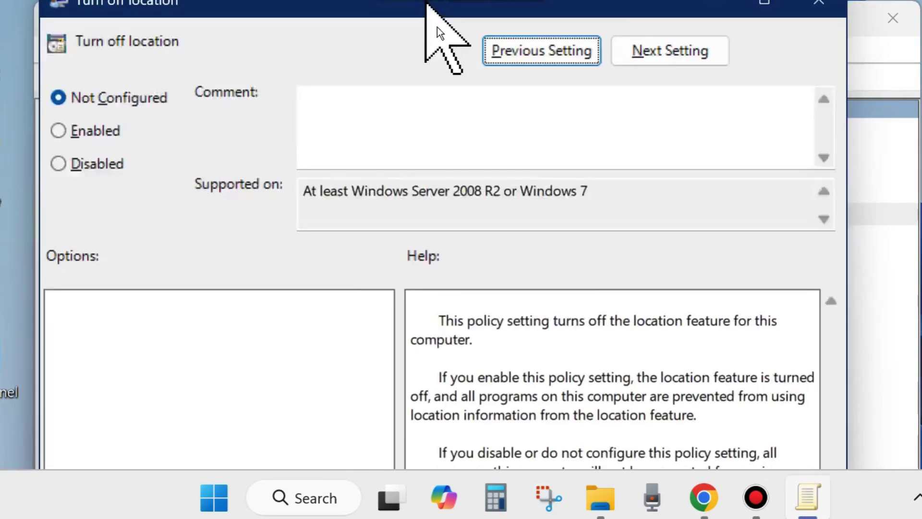
{"action": "left_click_drag", "start_coordinate": [437, 26], "coordinate": [433, 52]}
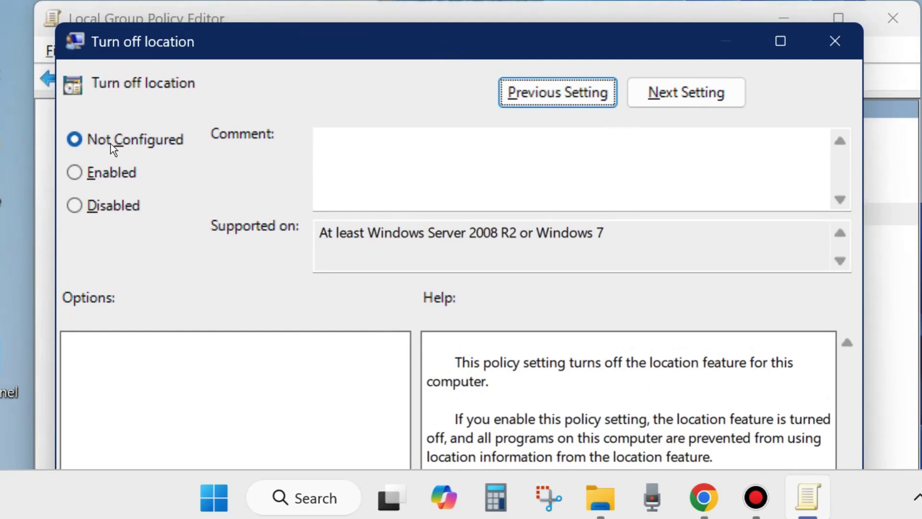
{"action": "left_click_drag", "start_coordinate": [479, 44], "coordinate": [479, 0]}
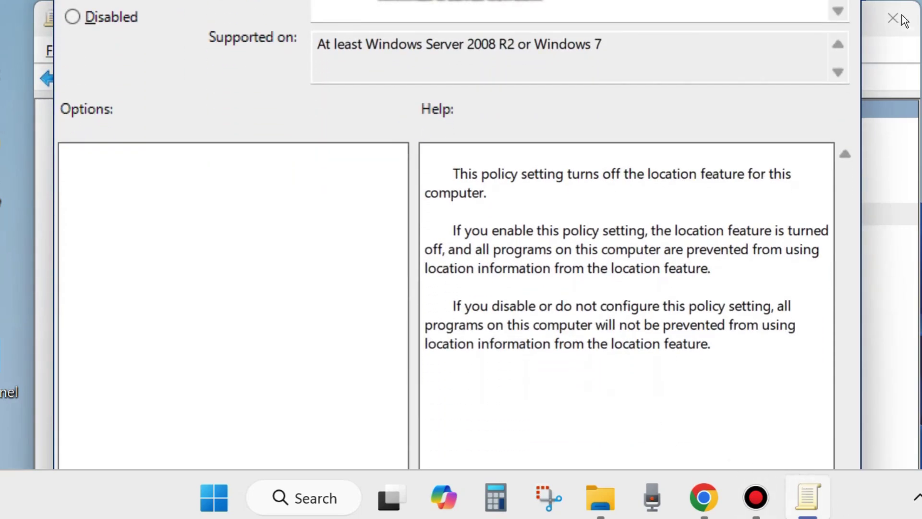
{"action": "key", "text": "Escape"}
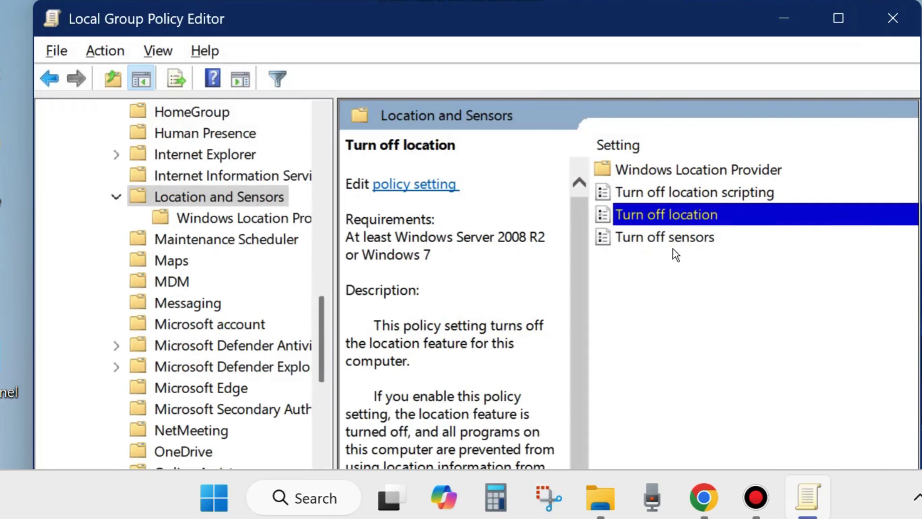
Open the Turn off sensors policy, confirm Not Configured, and read its help text
{"action": "double_click", "coordinate": [674, 238]}
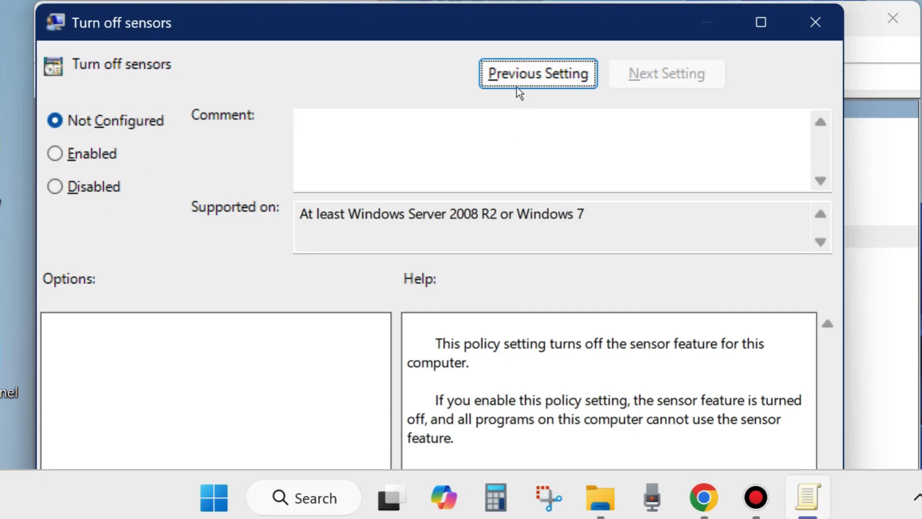
{"action": "left_click_drag", "start_coordinate": [510, 26], "coordinate": [510, 0]}
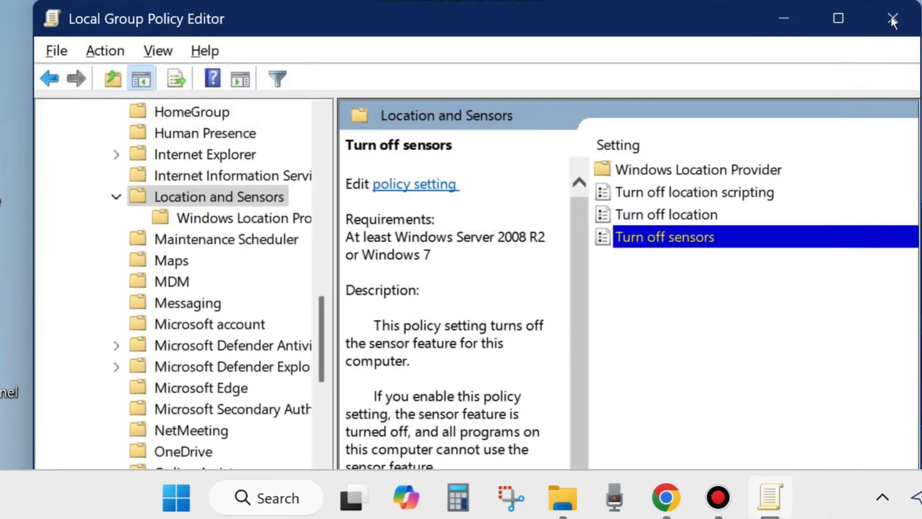
Close the policy editor and choose Restart from the Start right-click menu
{"action": "left_click", "coordinate": [891, 17]}
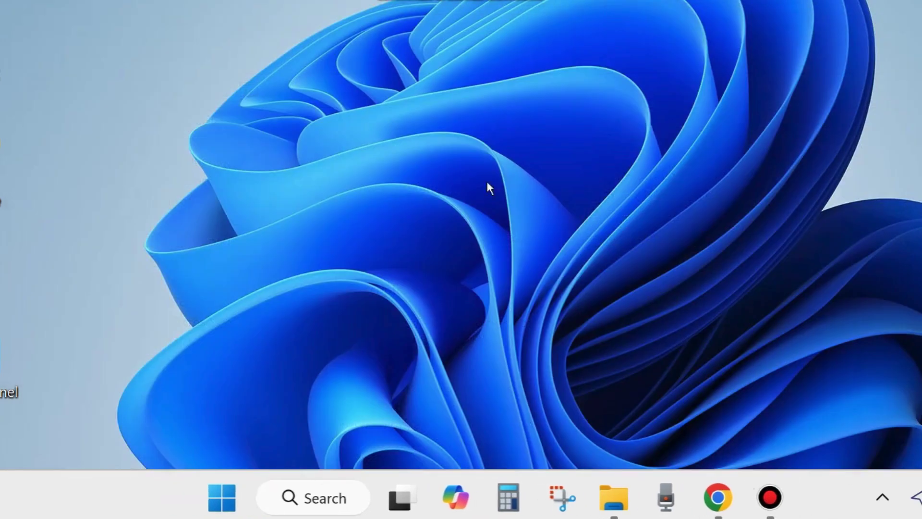
{"action": "right_click", "coordinate": [229, 498]}
{"action": "mouse_move", "coordinate": [208, 432]}
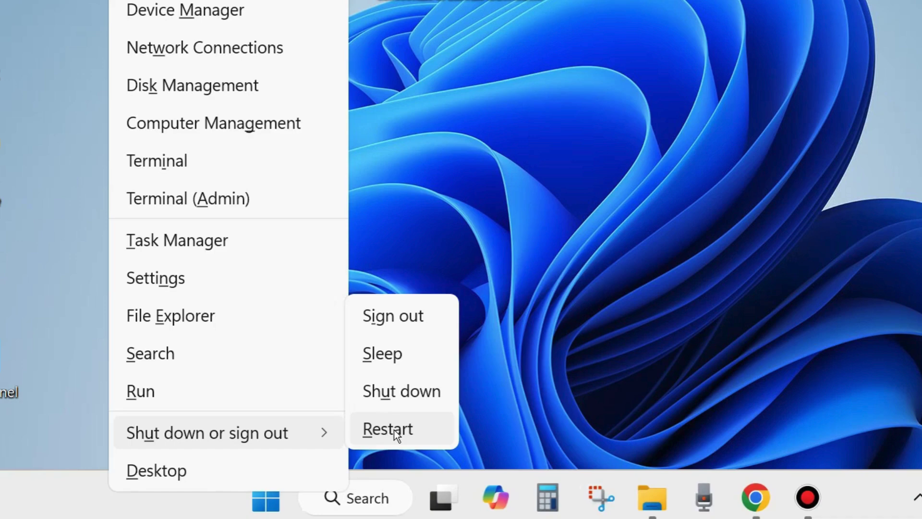
{"action": "left_click", "coordinate": [755, 205]}
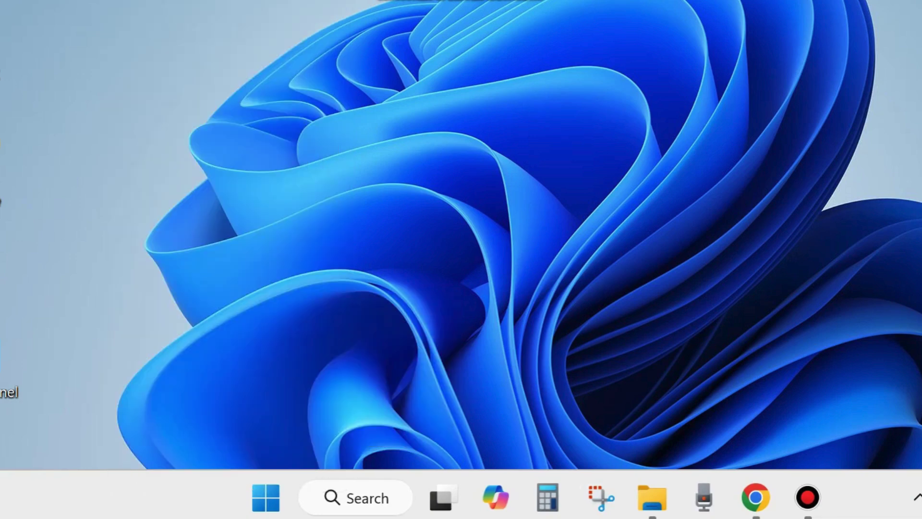